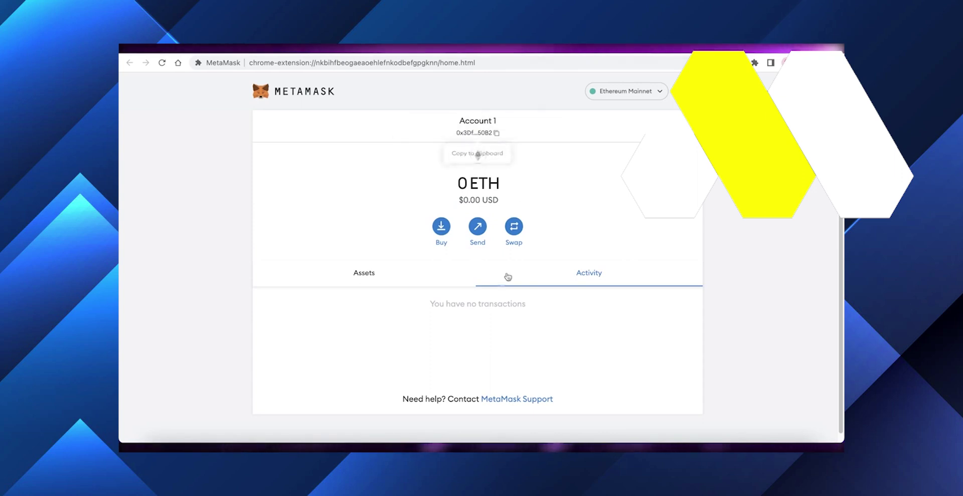
pyautogui.scroll(-1, 499, 280)
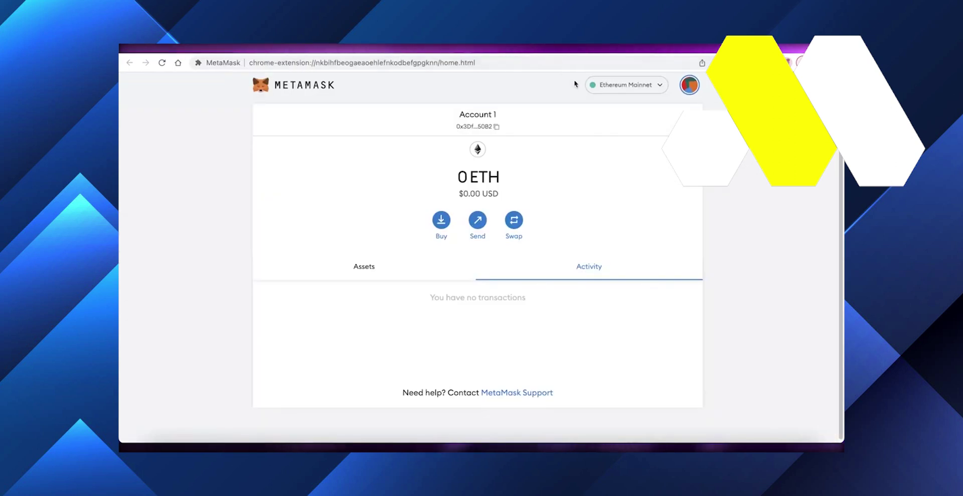
pyautogui.click(470, 239)
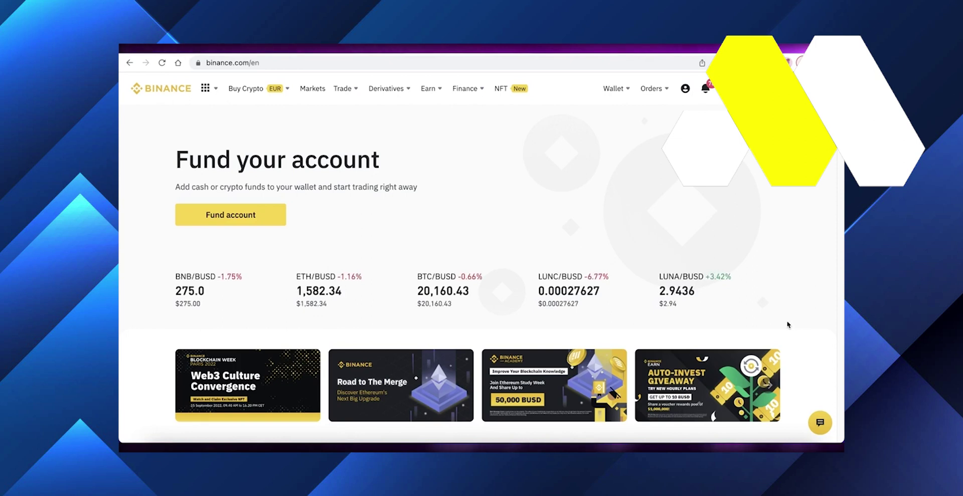
pyautogui.scroll(-5, 636, 220)
pyautogui.scroll(5, 619, 232)
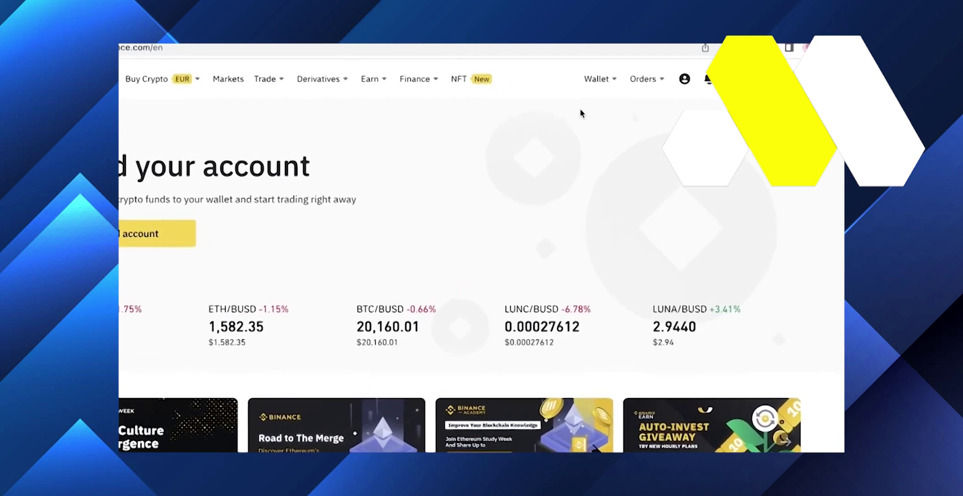
# Step: Open the Binance wallet overview and start a deposit to reach the Deposit Crypto page
pyautogui.moveTo(597, 79)
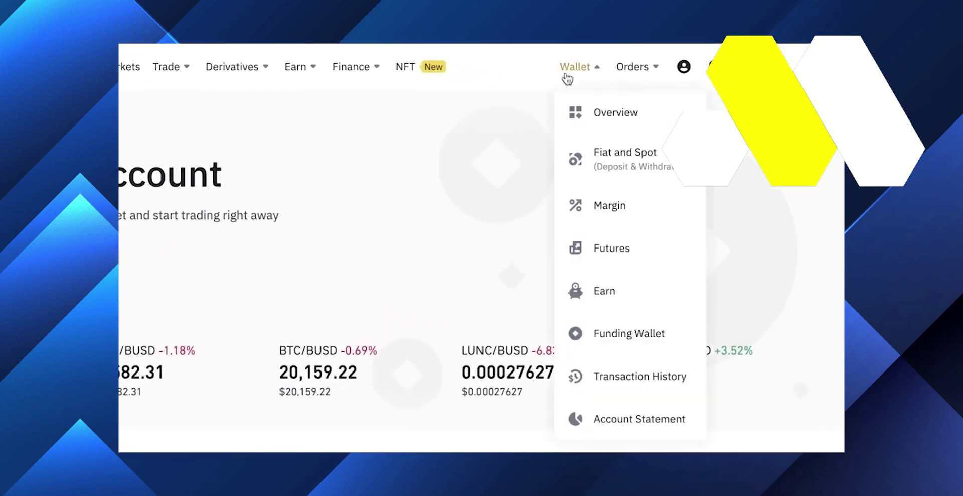
pyautogui.click(586, 113)
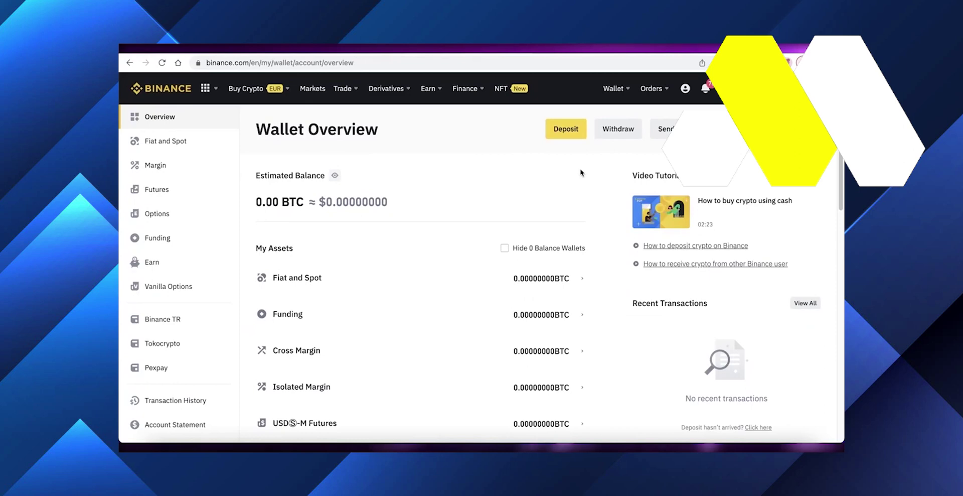
pyautogui.click(566, 128)
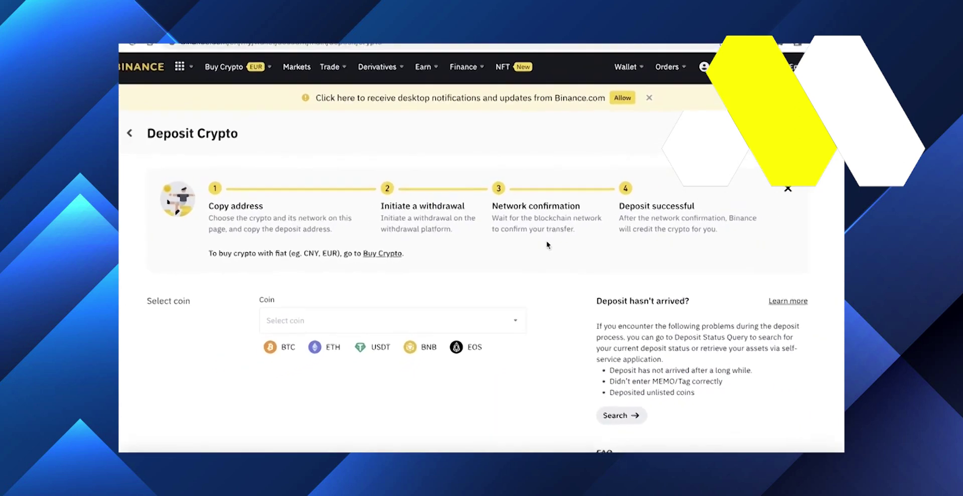
# Step: Select BTC Bitcoin as the deposit coin on the BTC network and request its deposit address
pyautogui.click(481, 320)
pyautogui.click(482, 211)
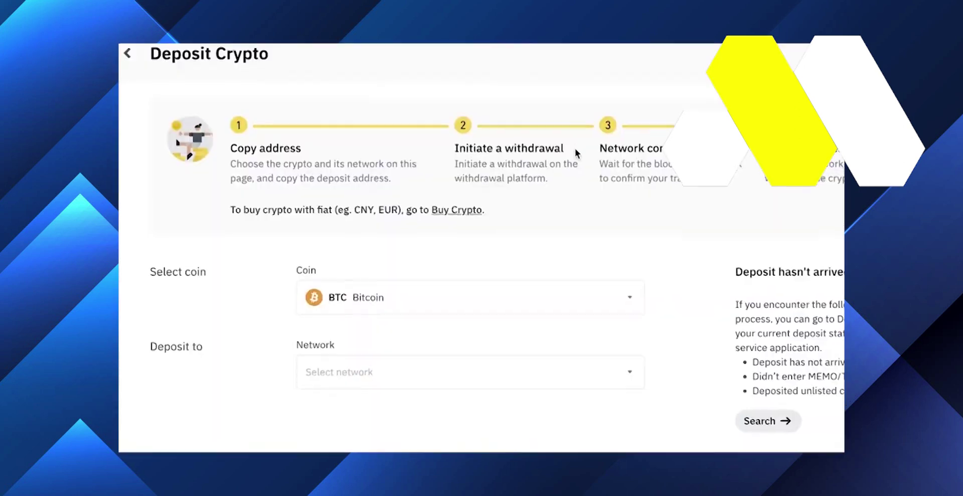
pyautogui.click(481, 372)
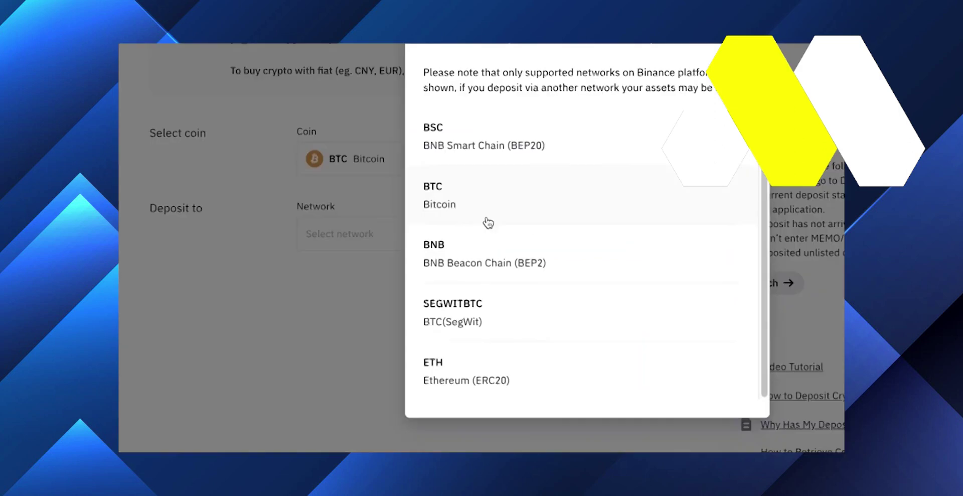
pyautogui.click(504, 179)
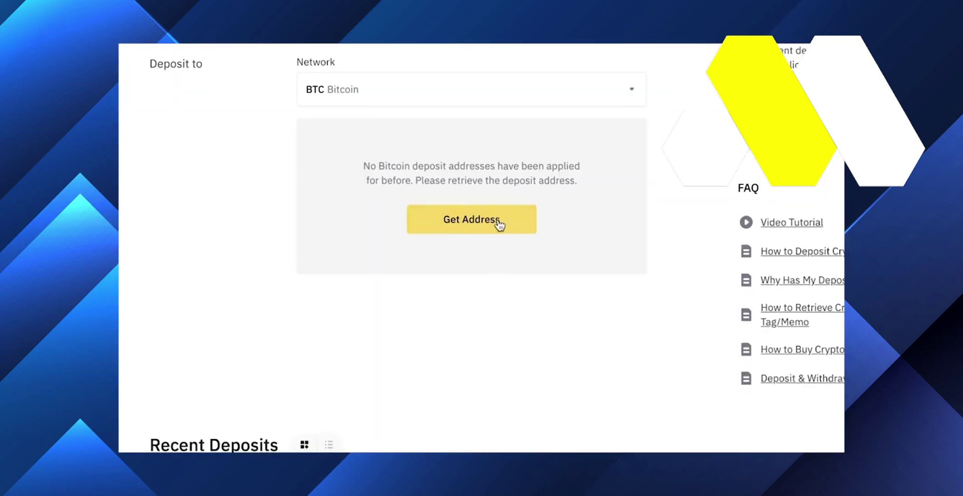
pyautogui.click(499, 223)
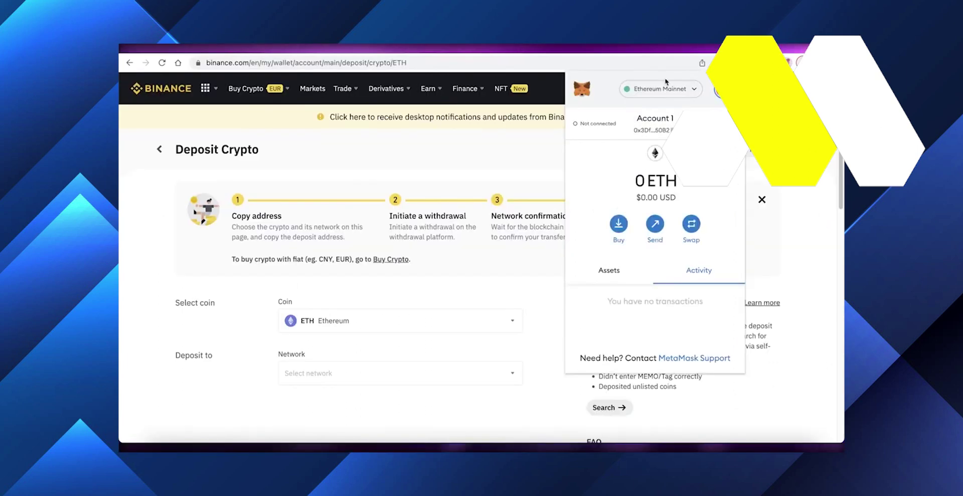
# Step: Set the deposit network for ETH to Ethereum (ERC20) and copy the deposit address
pyautogui.click(510, 372)
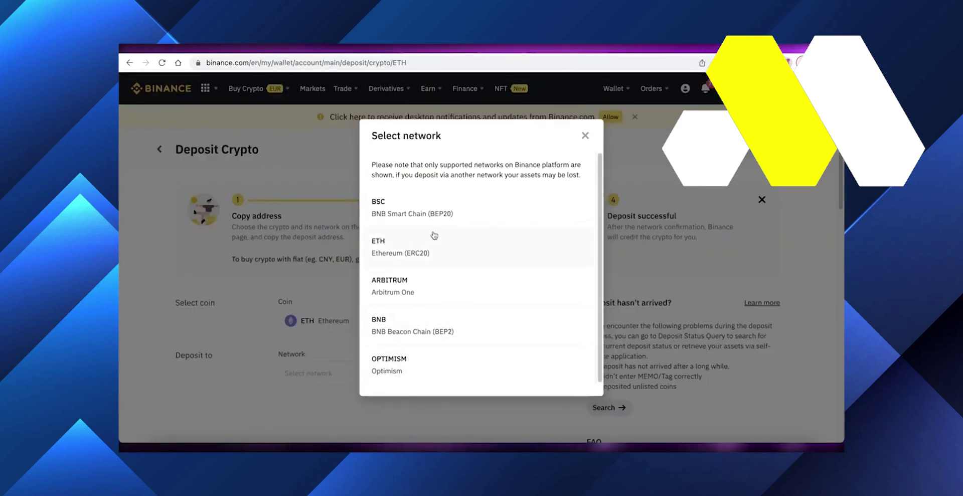
pyautogui.click(586, 137)
pyautogui.scroll(-2, 357, 251)
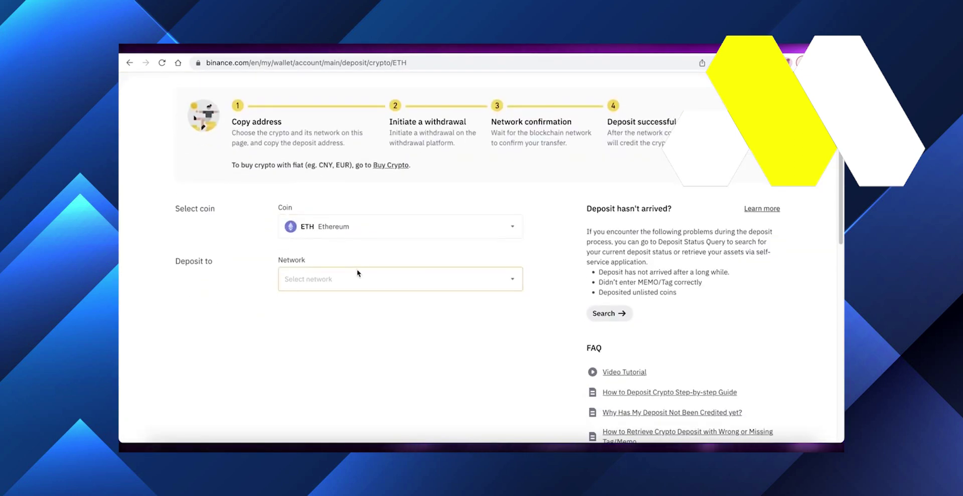
pyautogui.click(357, 274)
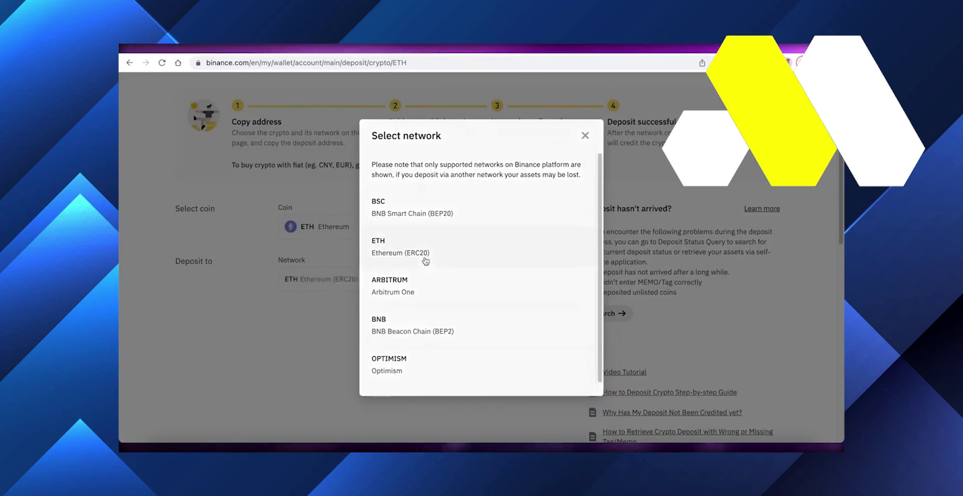
pyautogui.click(424, 259)
pyautogui.scroll(-3, 425, 260)
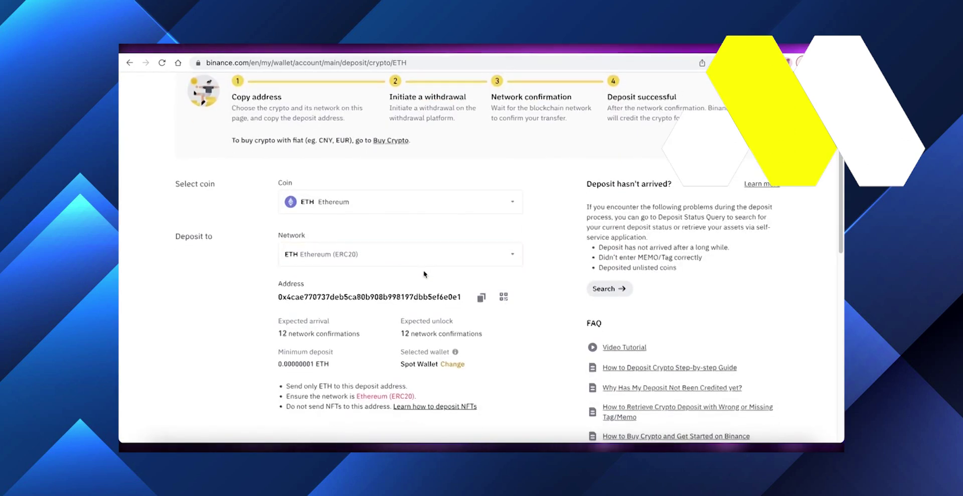
pyautogui.click(481, 182)
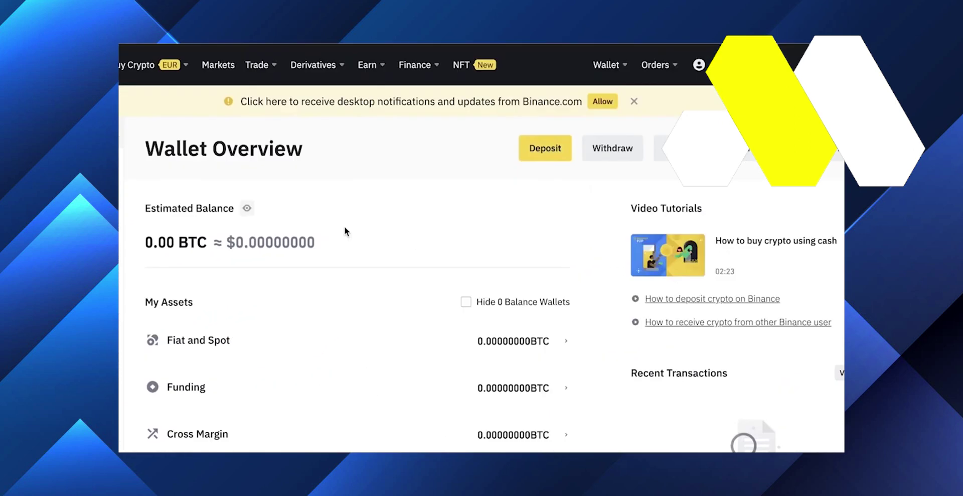
# Step: Start a withdrawal from the wallet overview and switch the video tutorial to Deposit Crypto
pyautogui.scroll(-3, 582, 187)
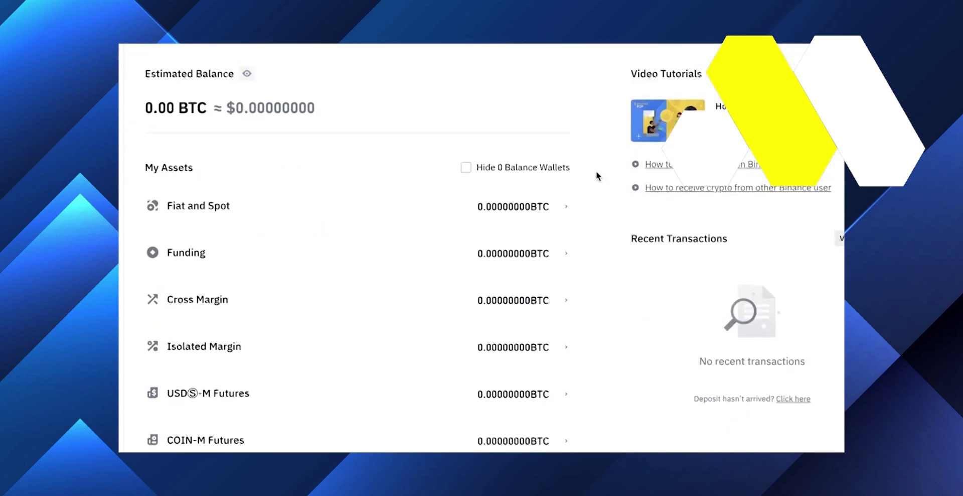
pyautogui.scroll(1, 597, 175)
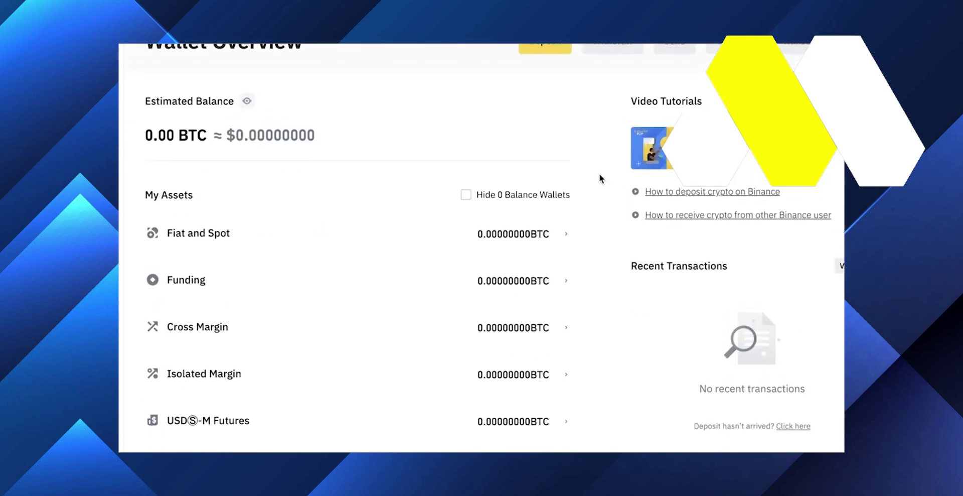
pyautogui.scroll(2, 600, 179)
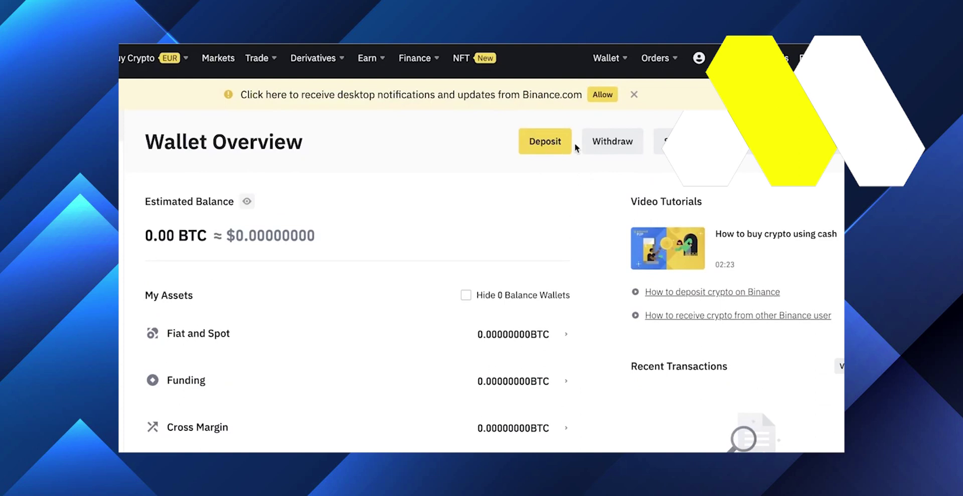
pyautogui.click(629, 147)
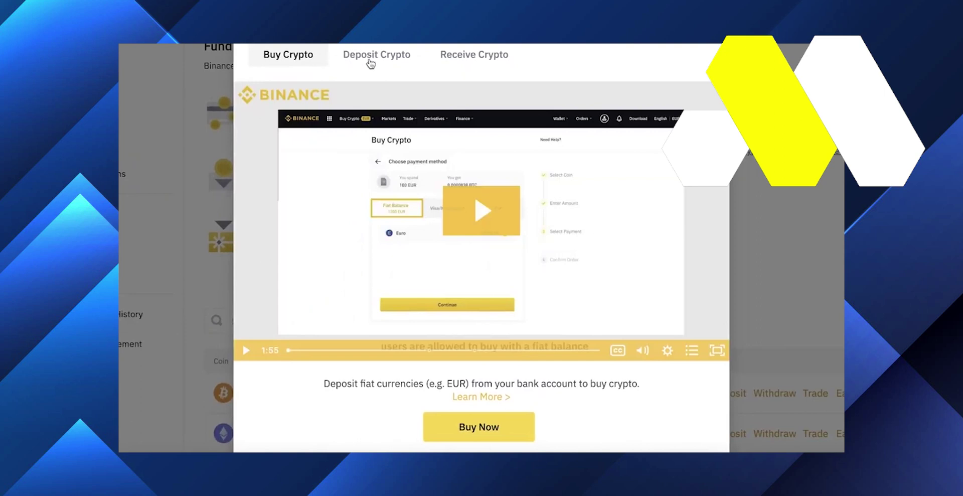
pyautogui.click(369, 61)
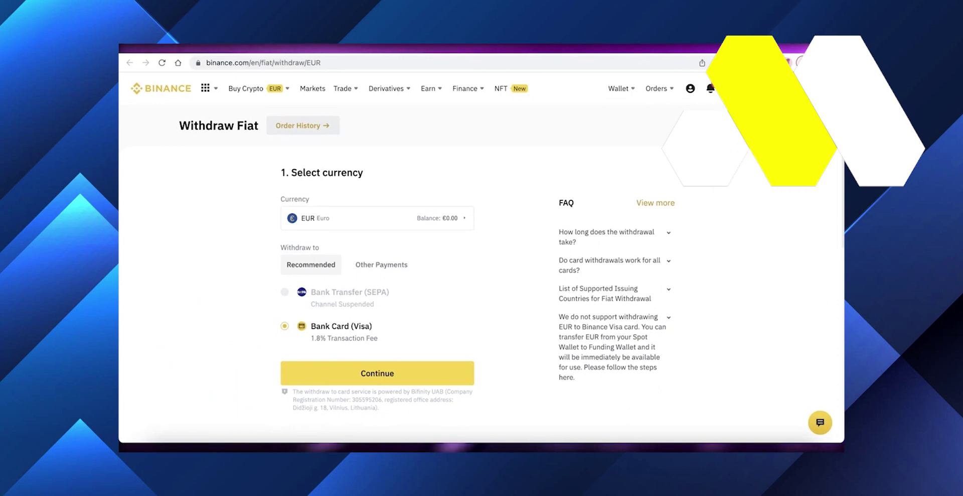
# Step: View the MetaMask account from the Withdraw Fiat page and close the wallet again
pyautogui.click(739, 62)
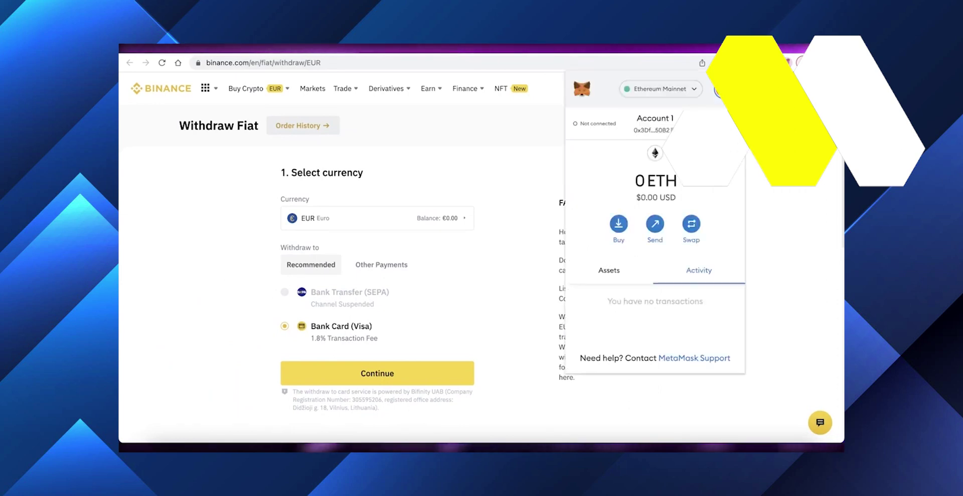
pyautogui.click(485, 161)
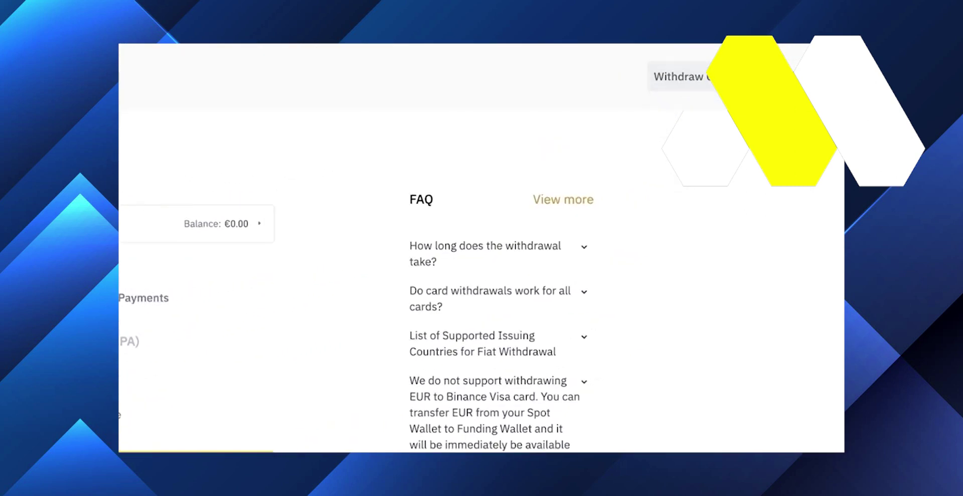
pyautogui.scroll(-3, 399, 159)
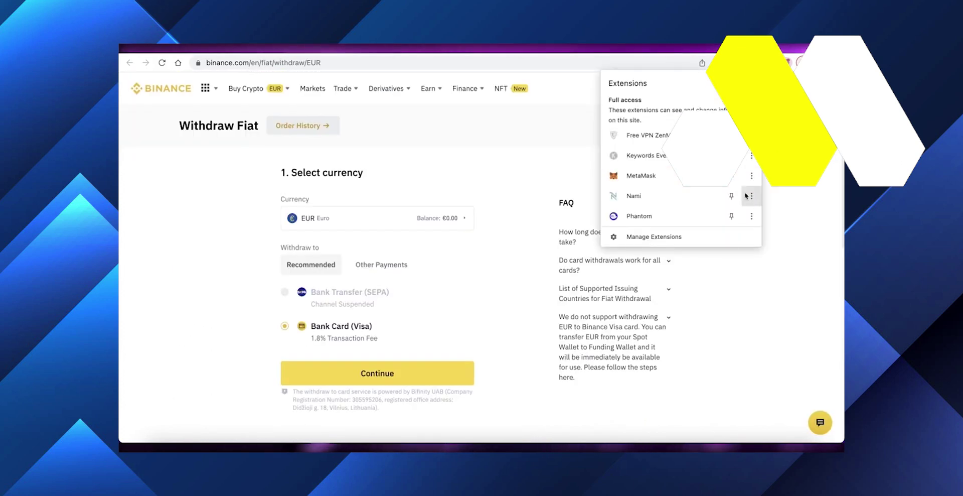
# Step: Pin the Nami and Phantom wallet extensions to the browser and close the extensions list
pyautogui.click(732, 196)
pyautogui.click(732, 216)
pyautogui.click(755, 63)
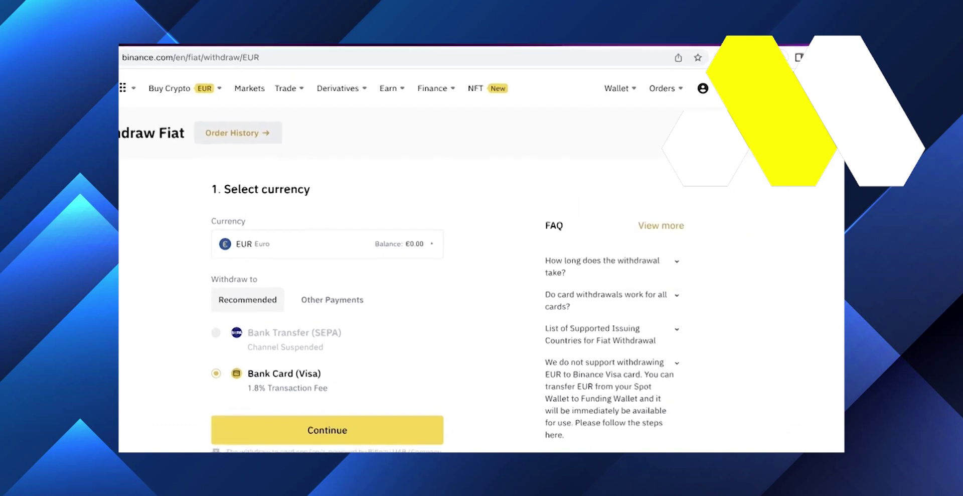
# Step: View the Phantom and Nami wallets in turn and close them
pyautogui.click(761, 57)
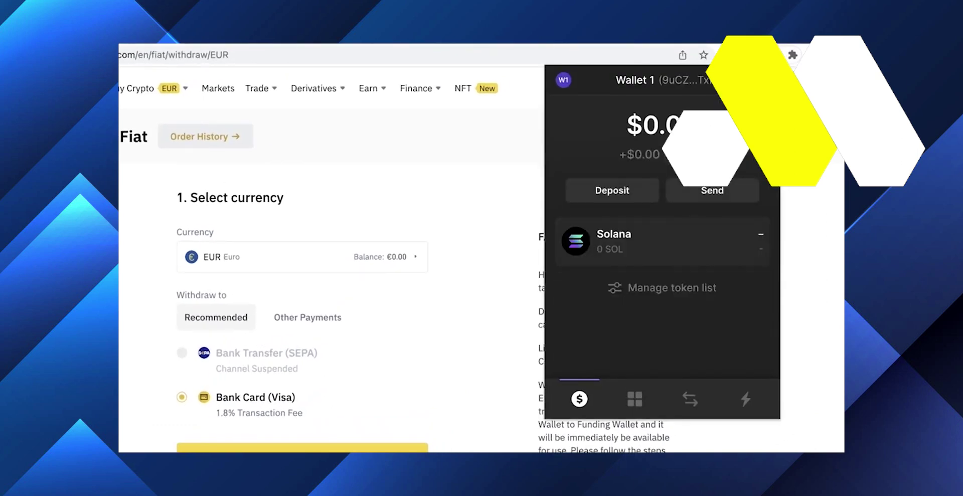
pyautogui.click(751, 56)
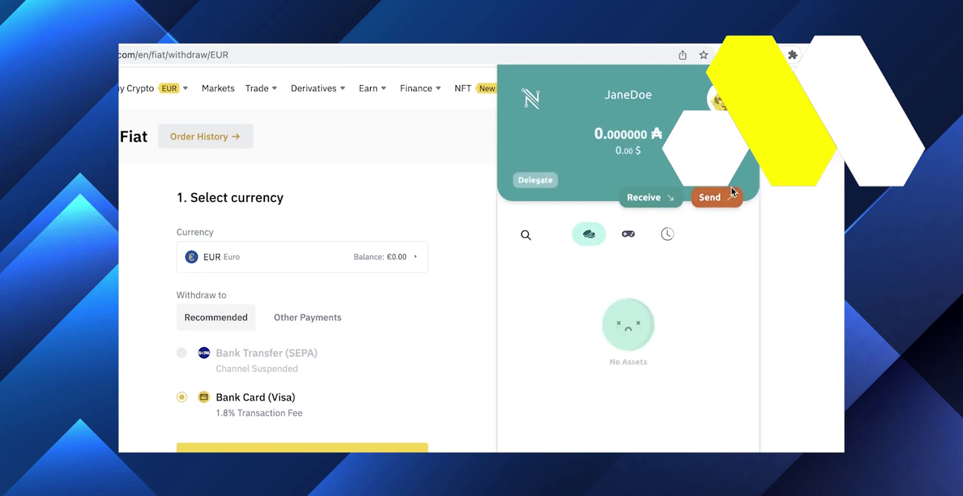
pyautogui.click(771, 55)
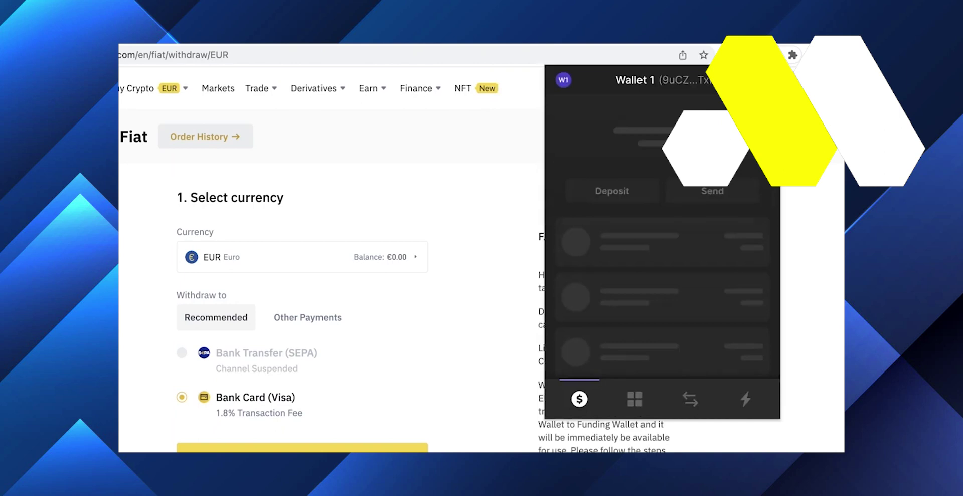
pyautogui.press('Escape')
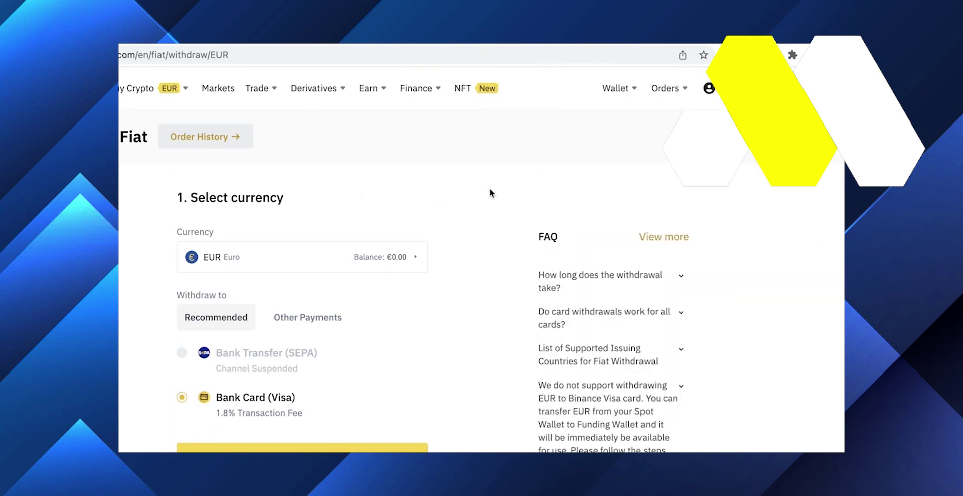
pyautogui.scroll(-1, 491, 194)
# Step: View Phantom's Send token list and its Add token metadata form, and leave without adding a token
pyautogui.moveTo(767, 85)
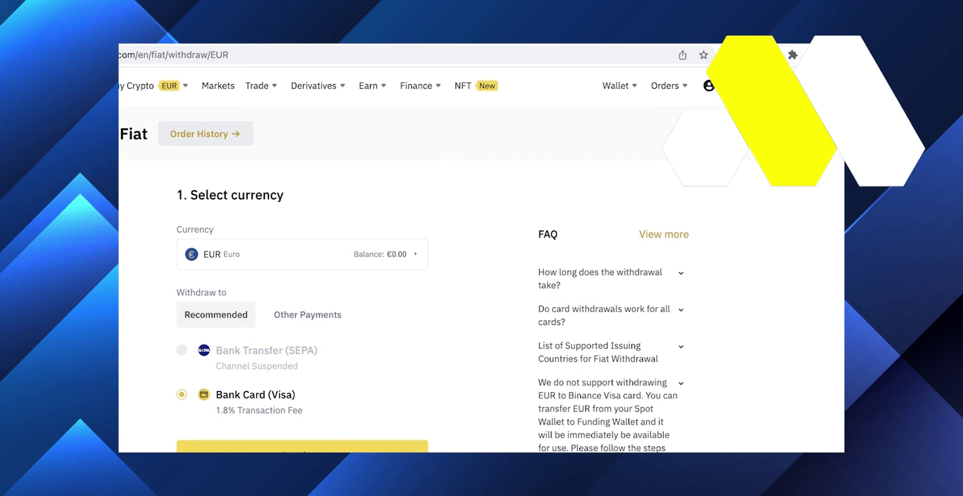
pyautogui.click(771, 55)
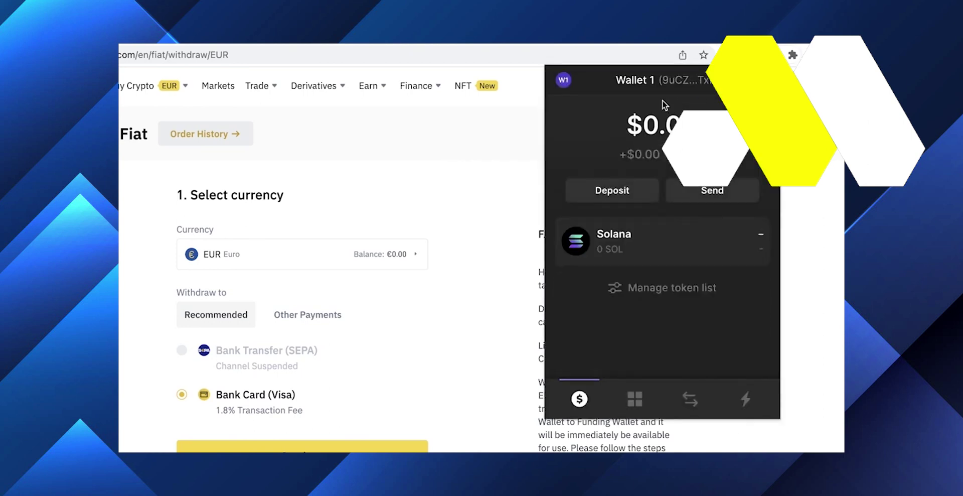
pyautogui.click(683, 190)
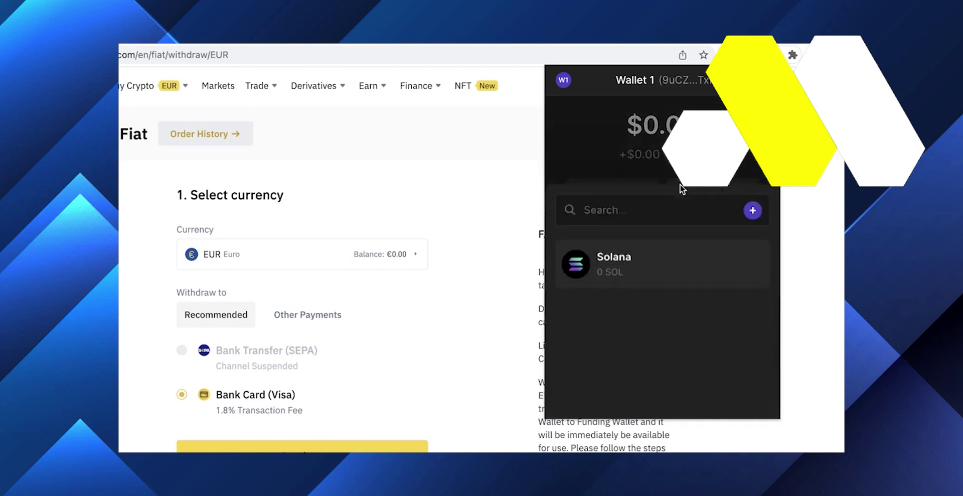
pyautogui.click(756, 121)
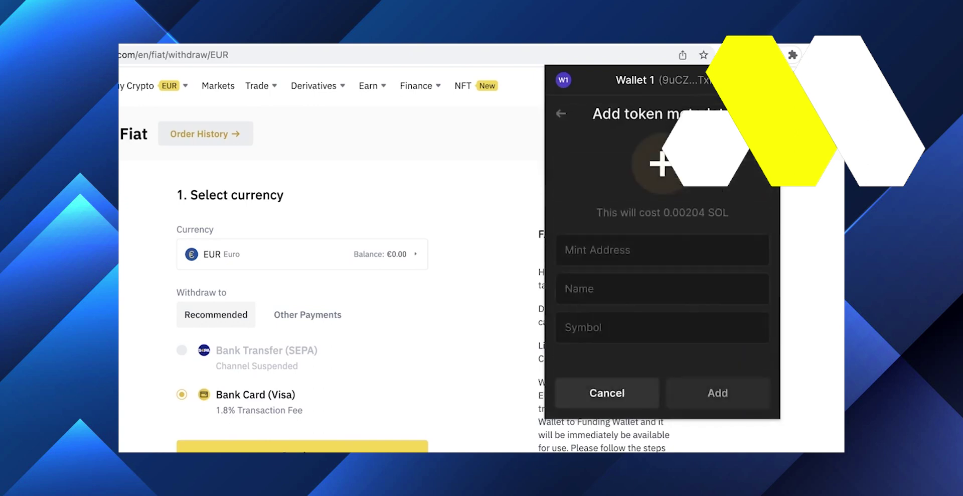
pyautogui.click(562, 113)
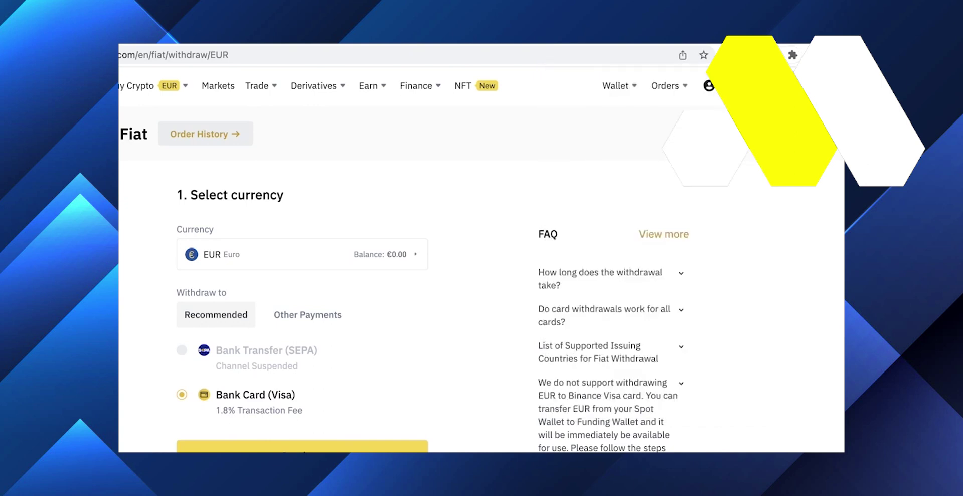